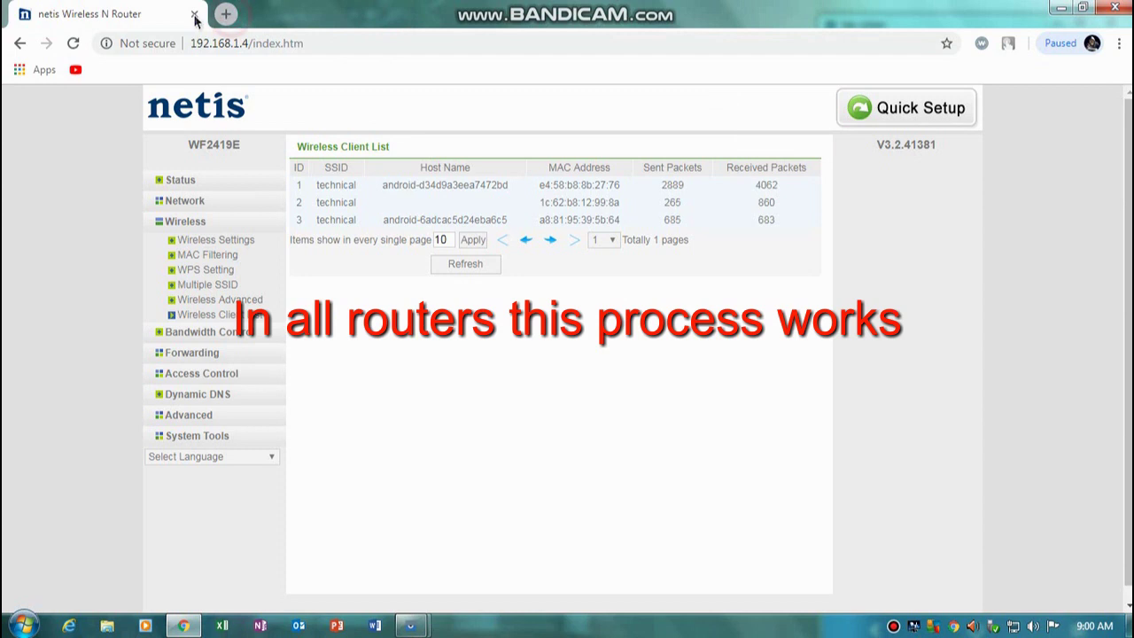
Step: Replace the open router tab with a new one and load the router page at 192.168.1.4
click(226, 14)
click(195, 14)
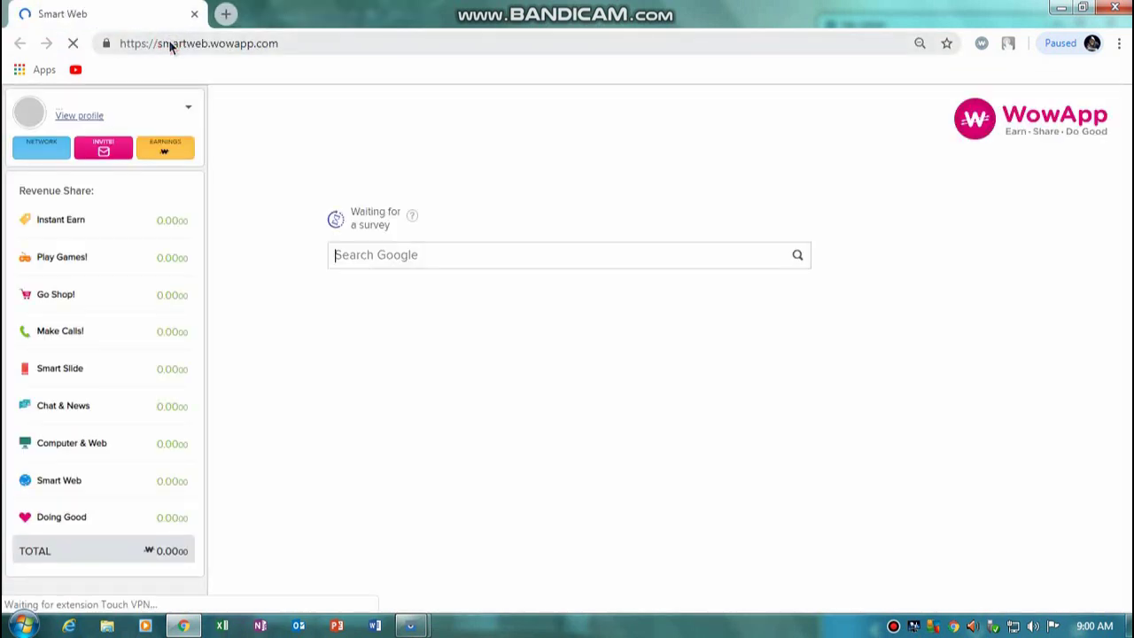
click(180, 43)
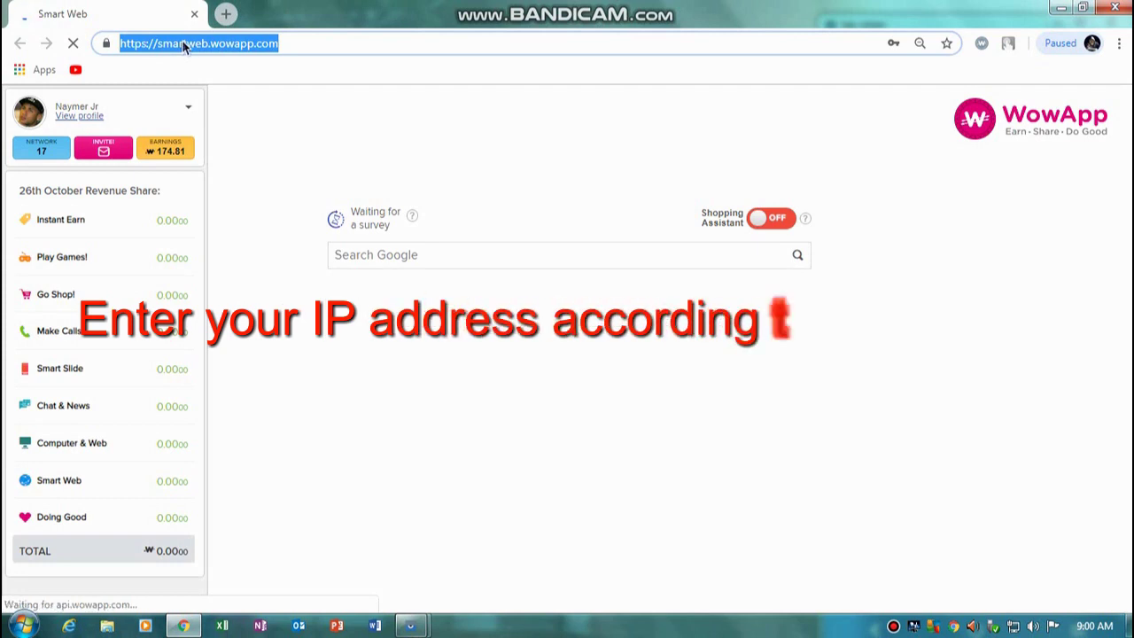
text(1926)
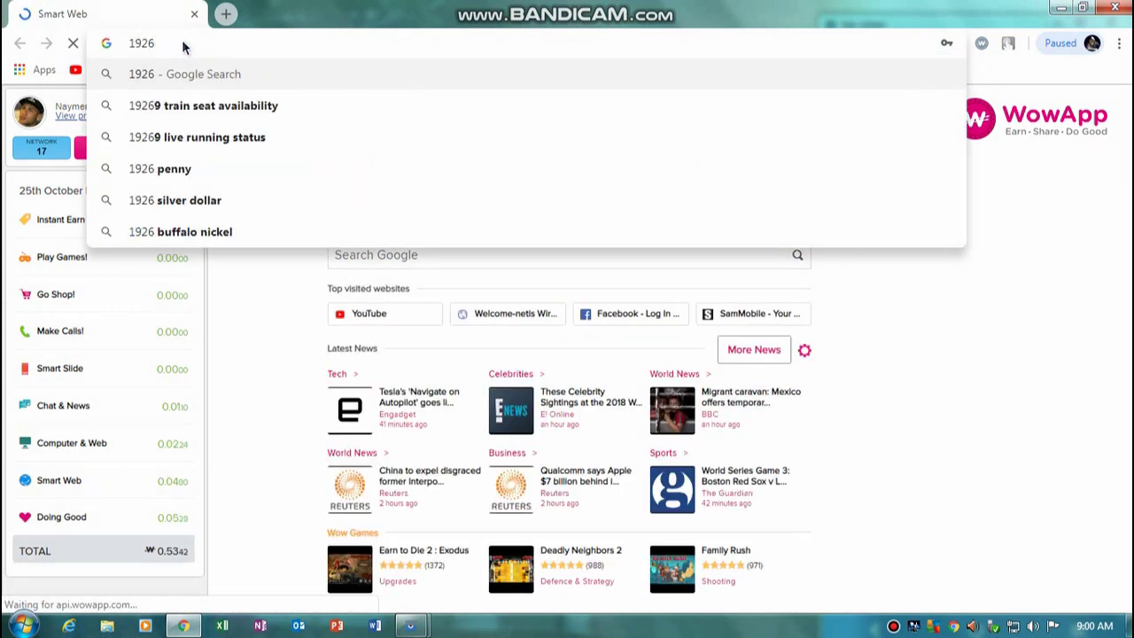
key(BackSpace)
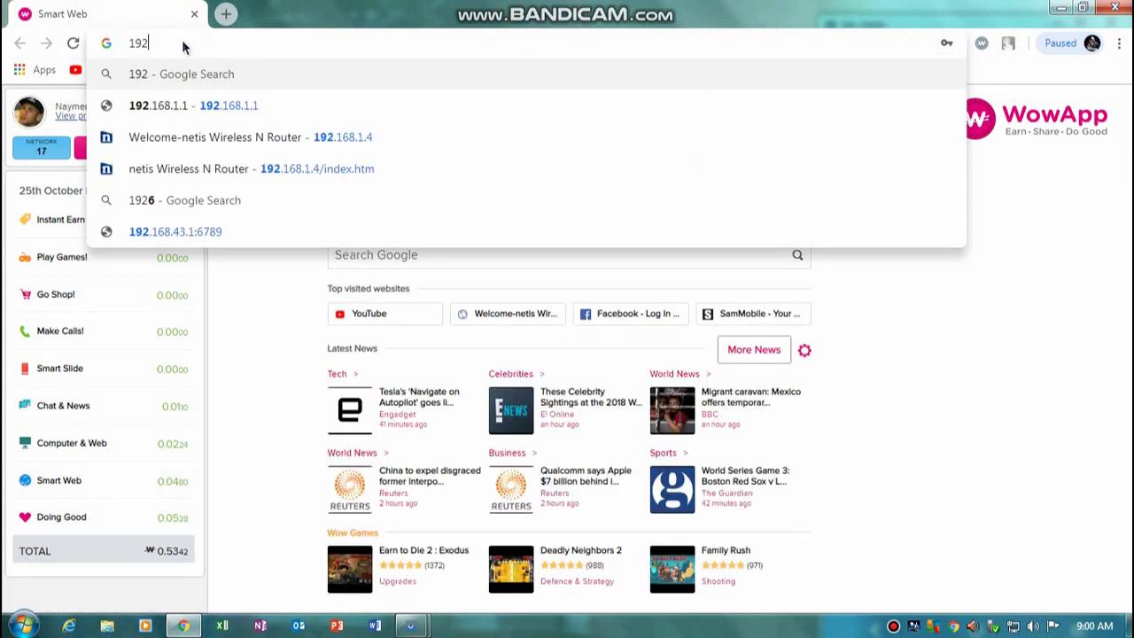
text(.168.1.)
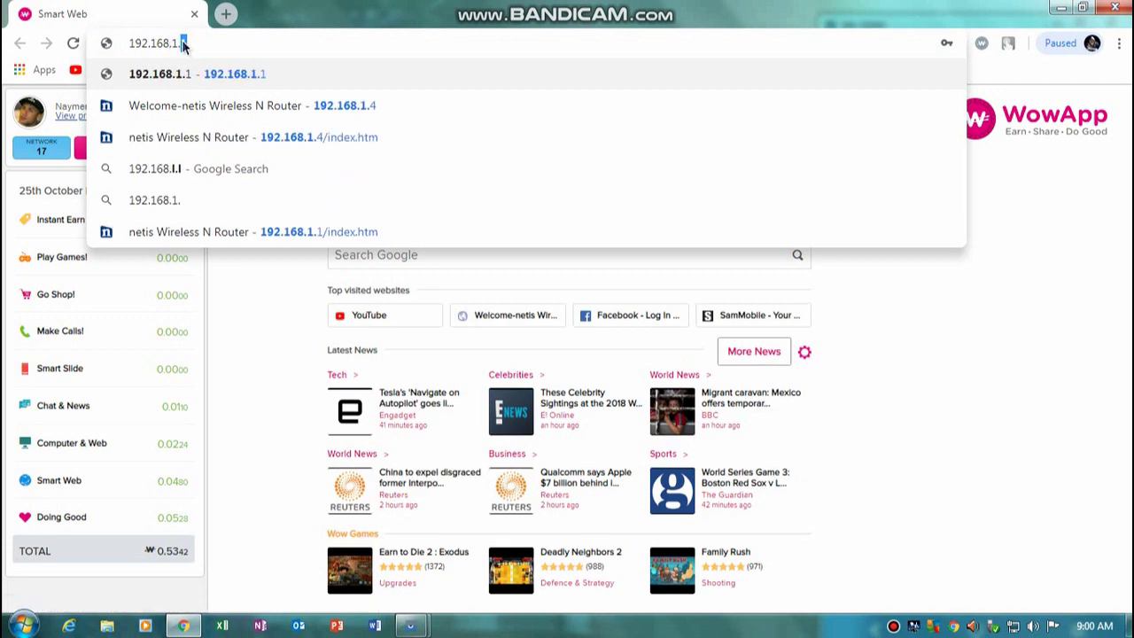
text(4)
key(Return)
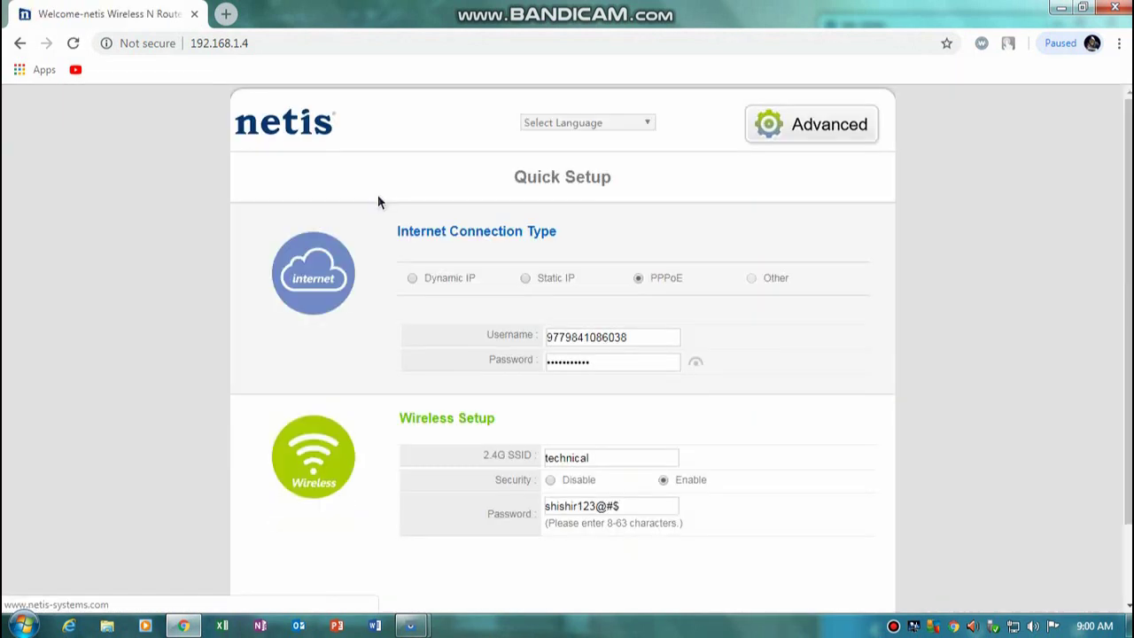
Step: Open the Wireless Client List in the router's advanced settings and highlight the third client's MAC address
click(808, 131)
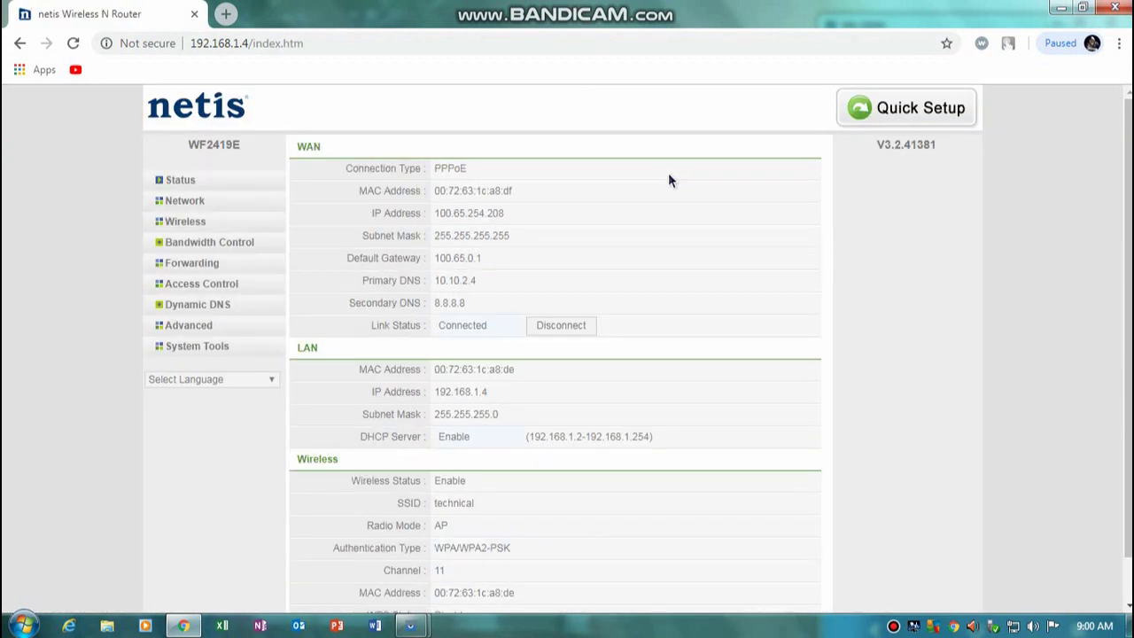
click(186, 221)
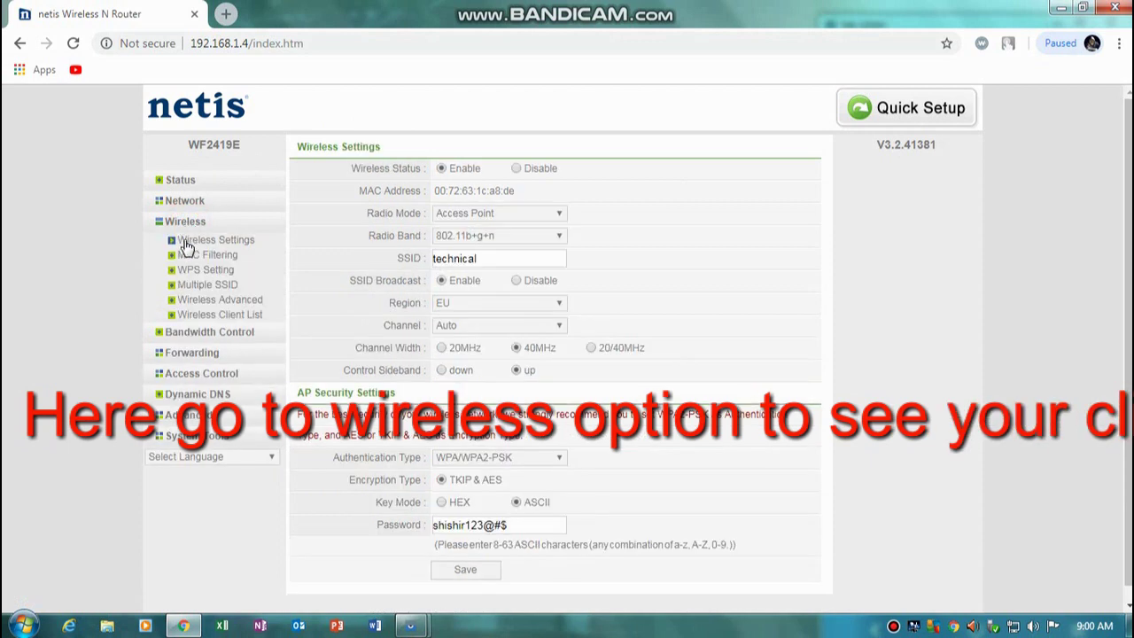
click(232, 316)
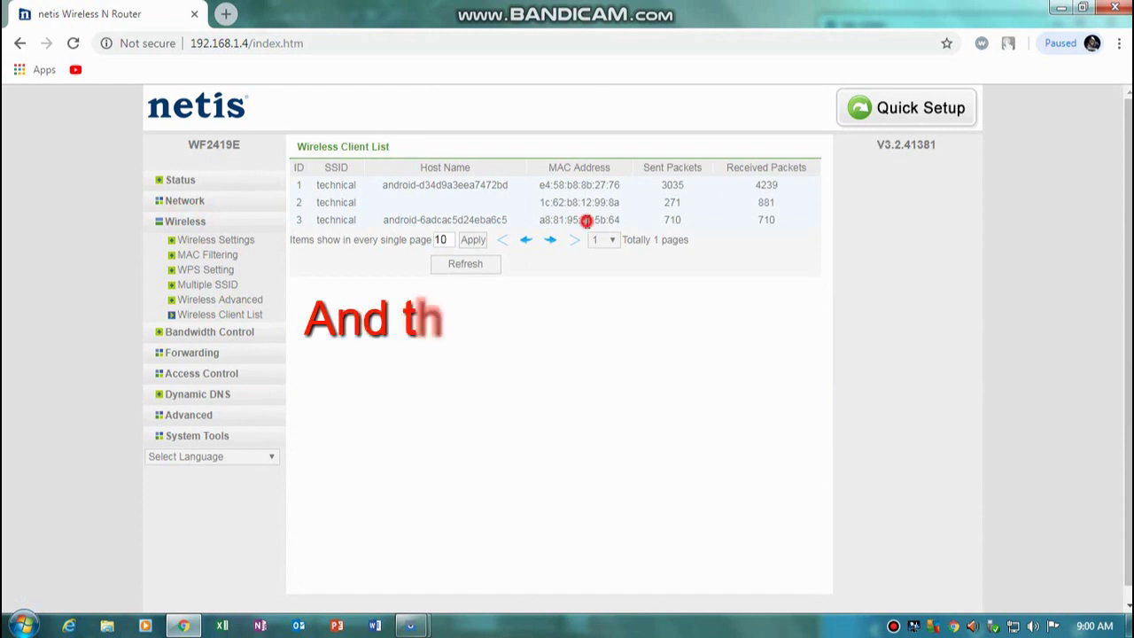
triple_click(586, 221)
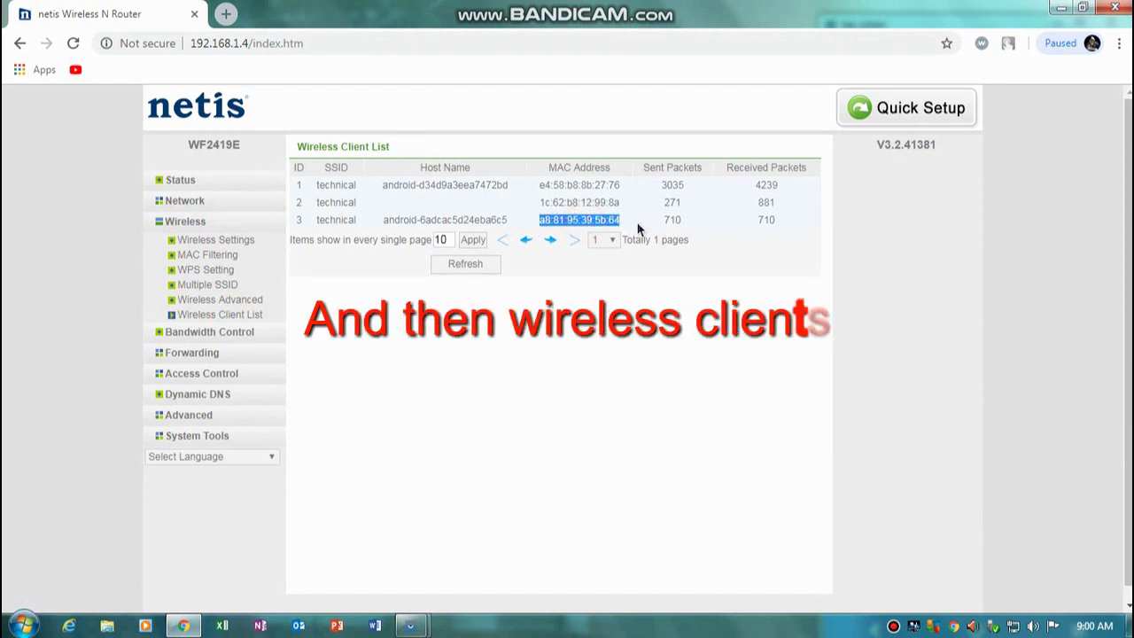
Step: Open the LAN network settings and reserve the address of the DHCP client at 192.168.1.2
click(183, 202)
click(187, 235)
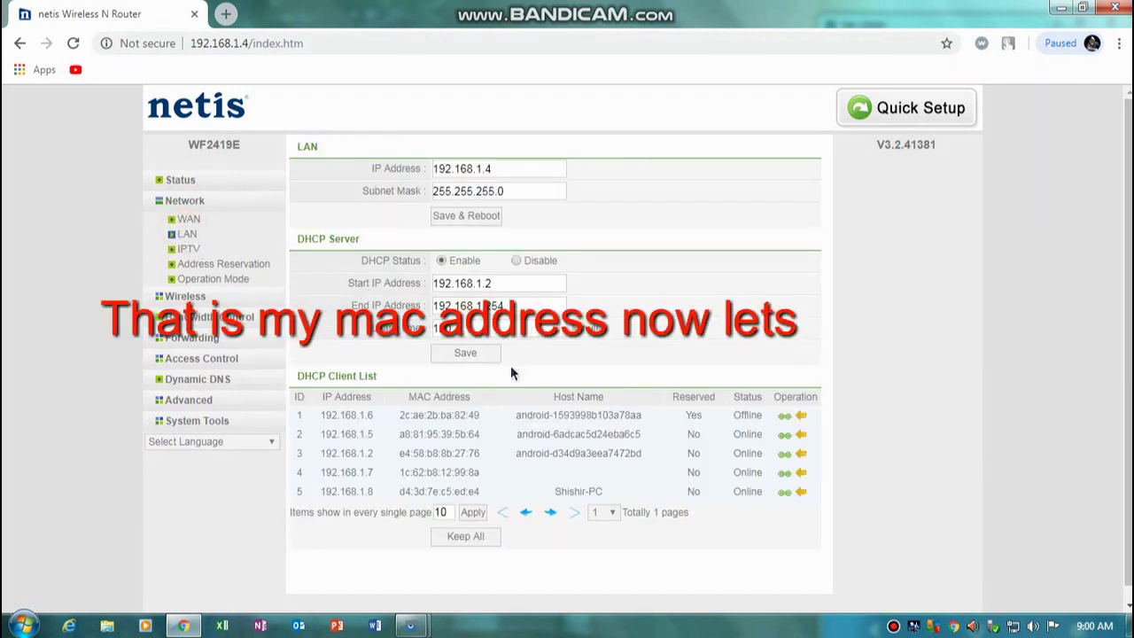
click(432, 434)
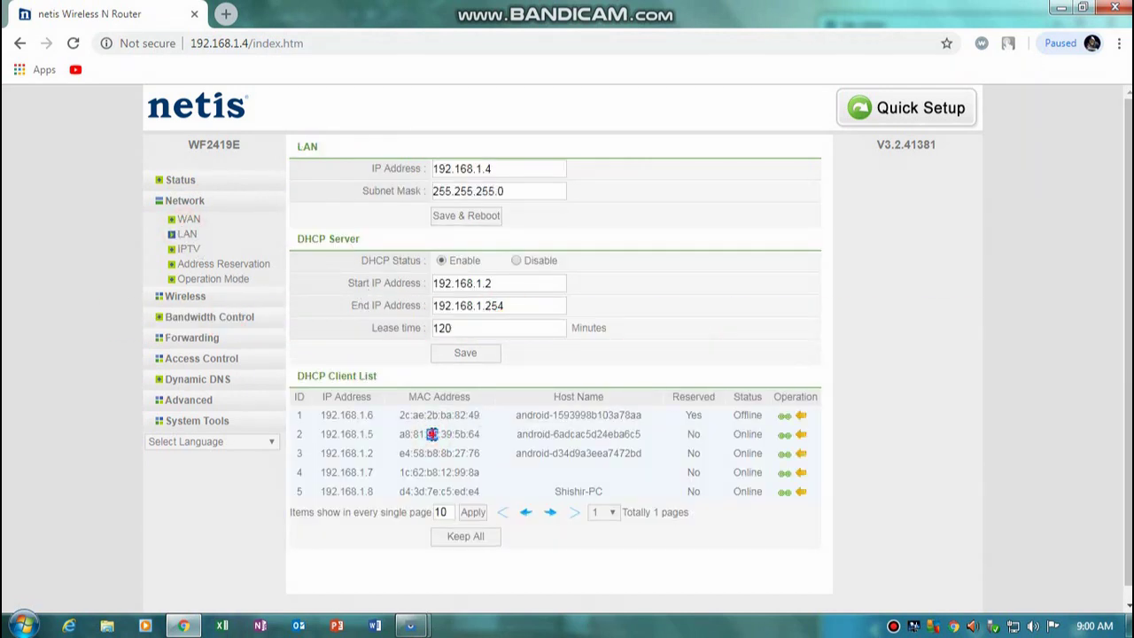
click(439, 452)
double_click(439, 452)
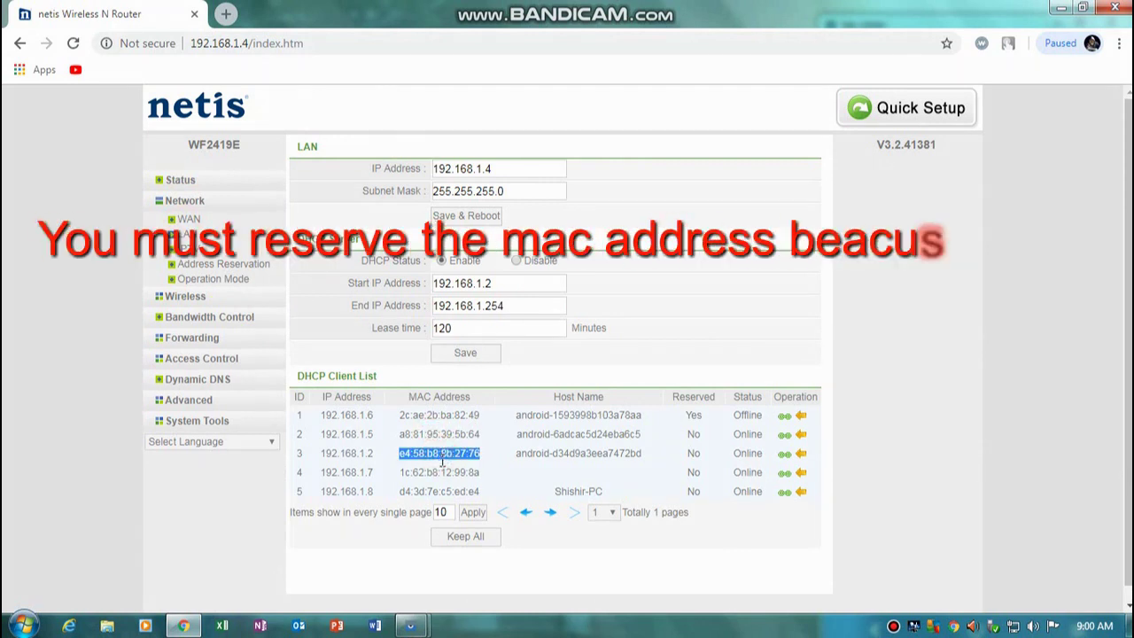
click(783, 457)
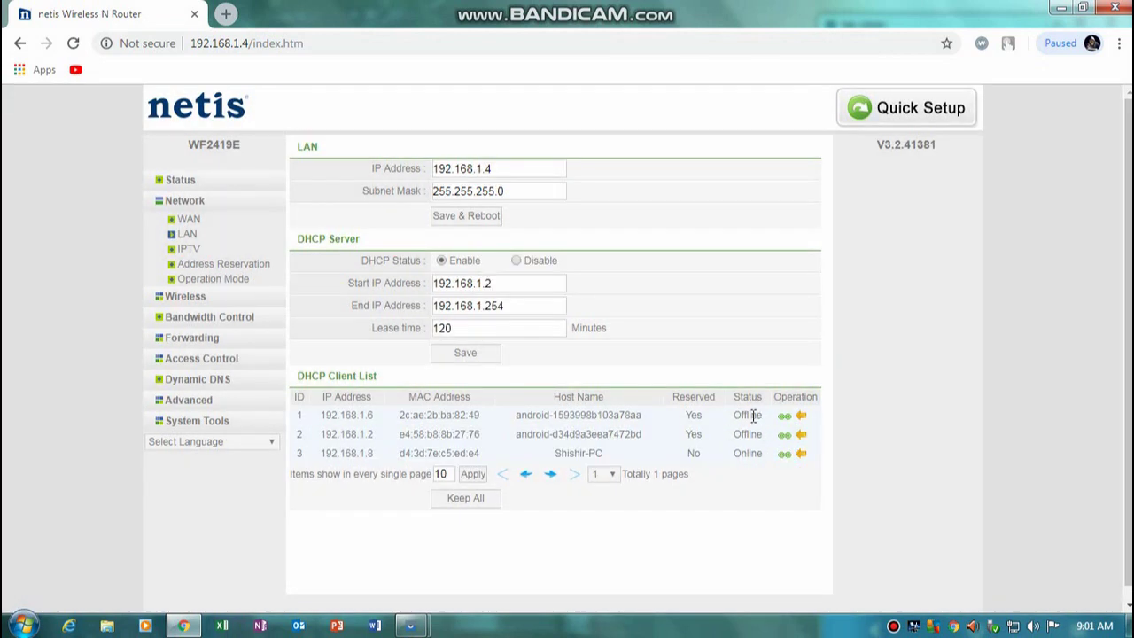
Step: Examine the status column and the MAC address of the 192.168.1.2 client in the DHCP Client List
drag(753, 416, 746, 482)
click(744, 554)
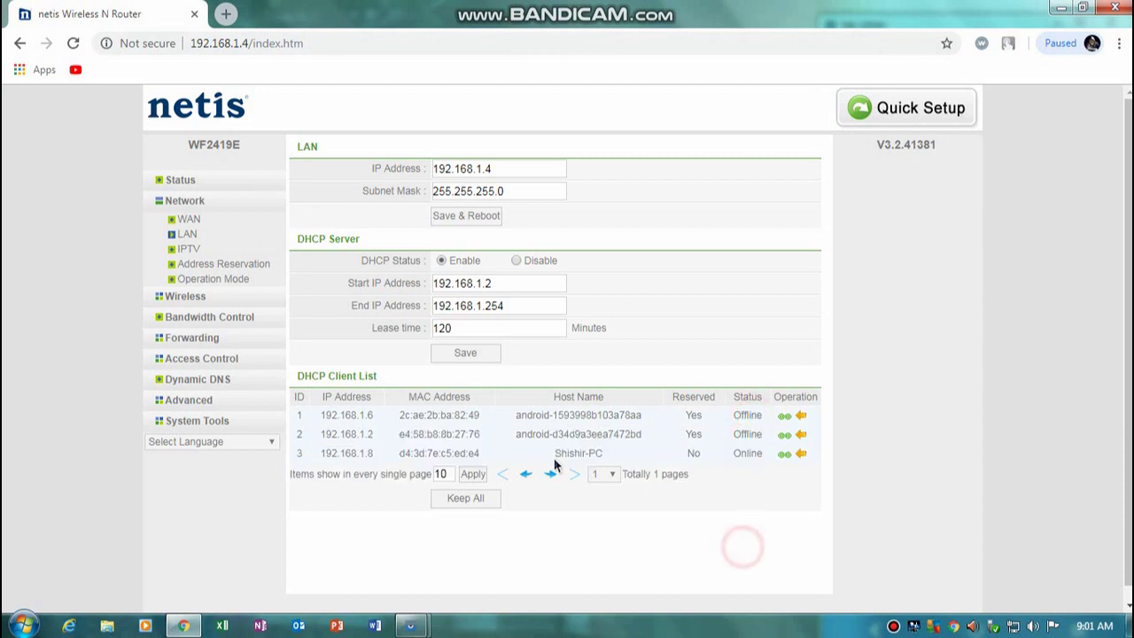
drag(423, 437, 440, 434)
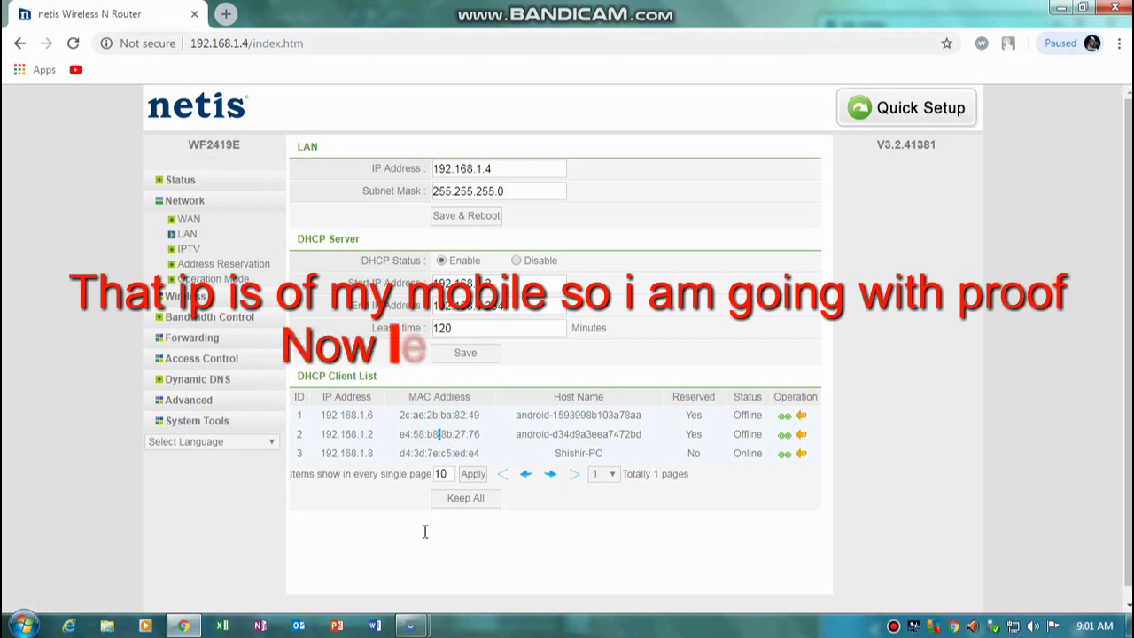
Step: Switch to the mirrored SM J200H phone and open YouTube from its Google folder
mouse_move(410, 626)
click(488, 535)
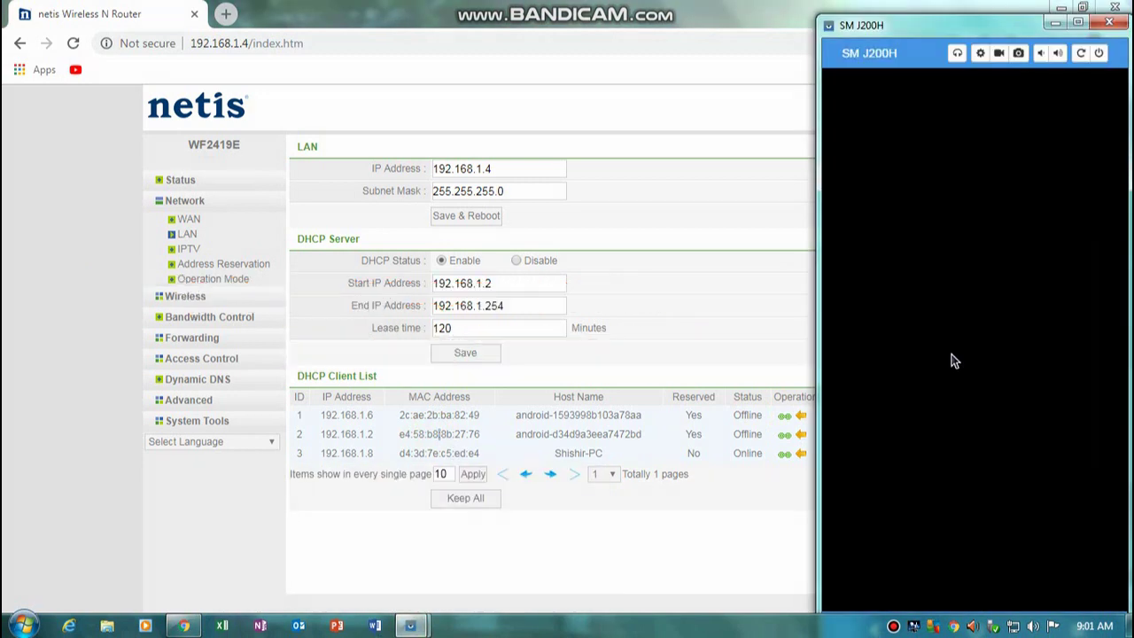
click(1051, 336)
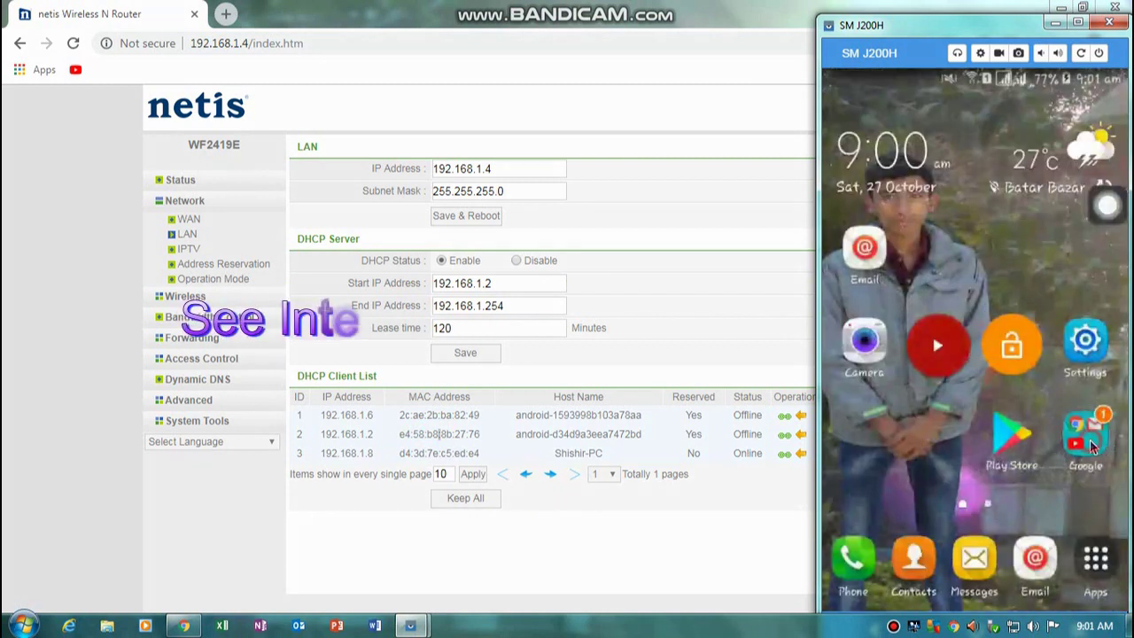
click(1085, 434)
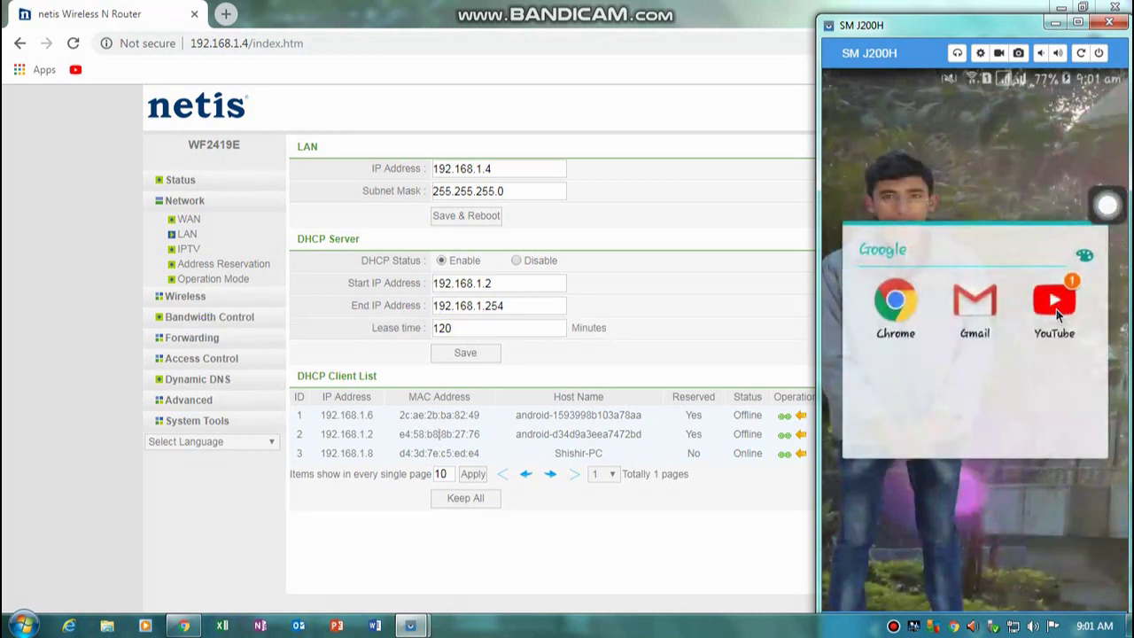
click(1056, 309)
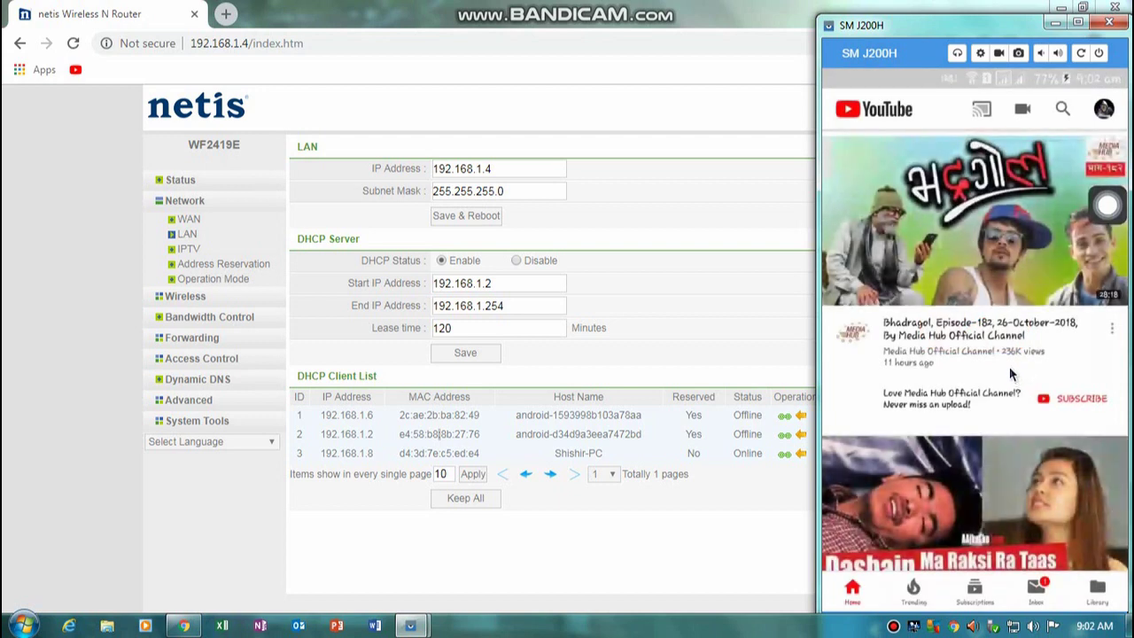
Step: Browse the YouTube home feed on the phone to check its internet connection
scroll(1009, 366, down, 2)
scroll(1009, 368, down, 4)
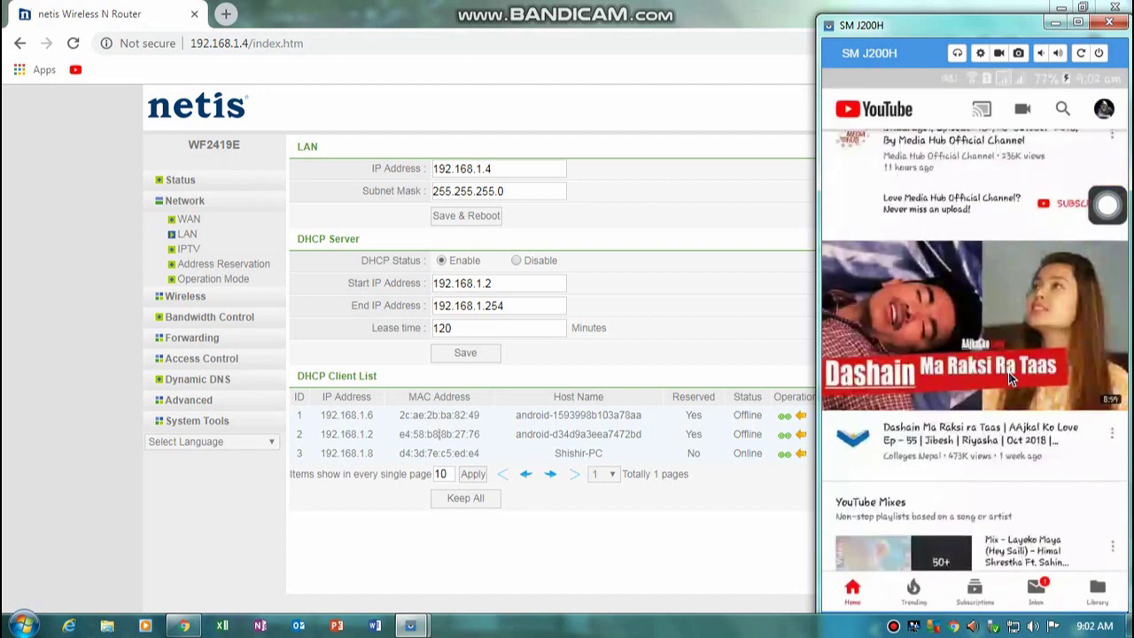
scroll(1004, 375, down, 4)
scroll(1003, 378, down, 6)
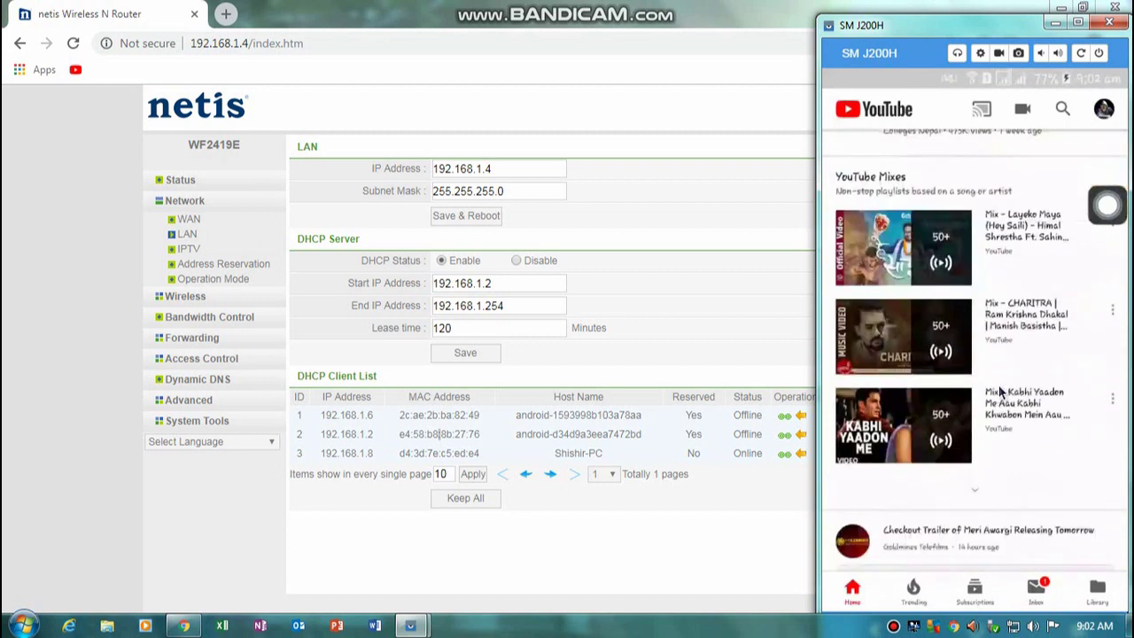
scroll(998, 394, down, 2)
scroll(993, 388, down, 2)
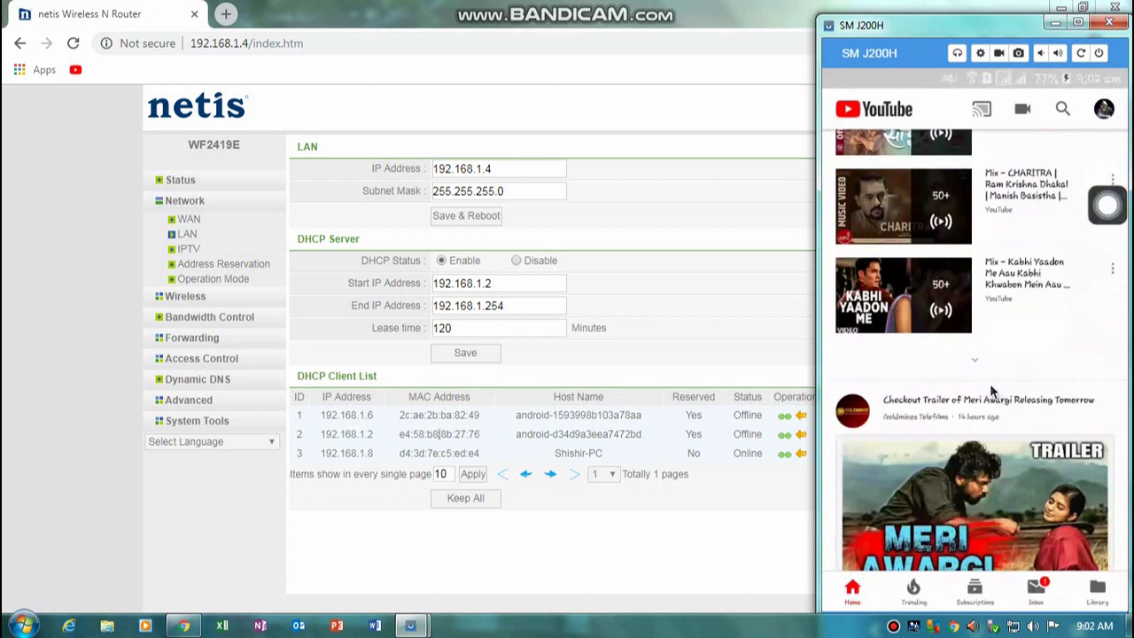
scroll(996, 394, down, 5)
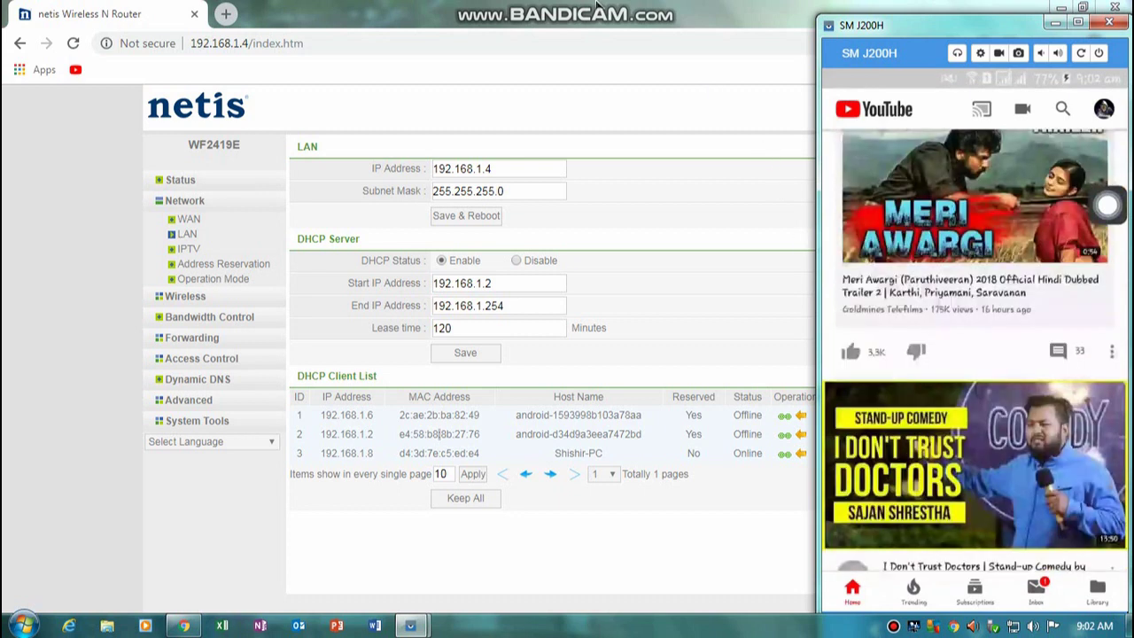
Step: Return to the router page in the browser and copy the IP address 192.168.1.2 from the DHCP Client List
mouse_move(592, 7)
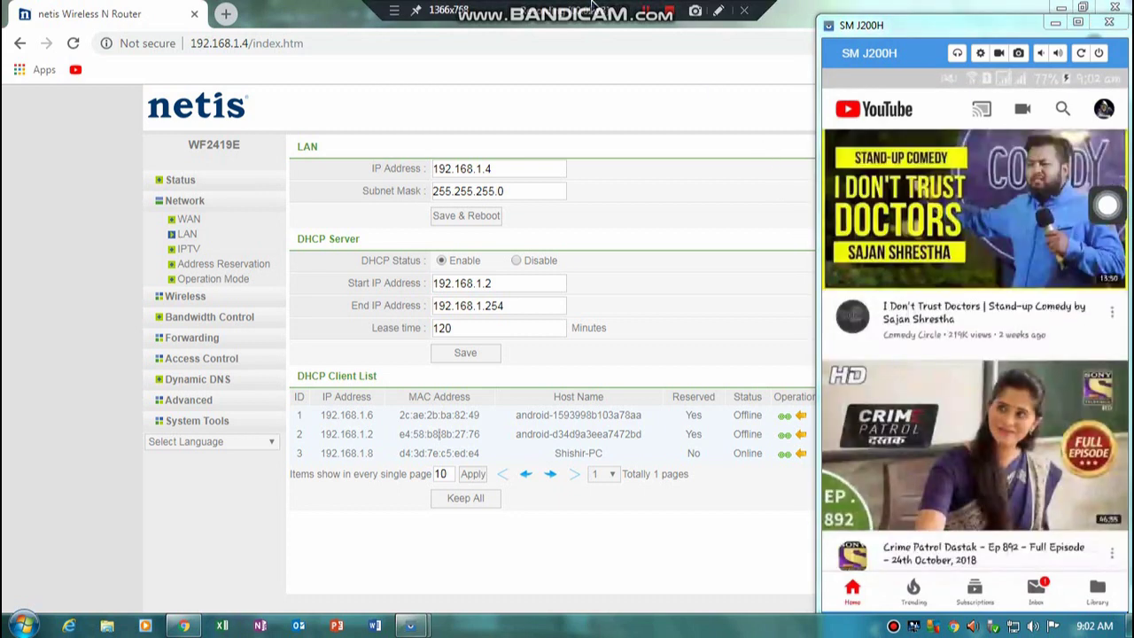
click(565, 24)
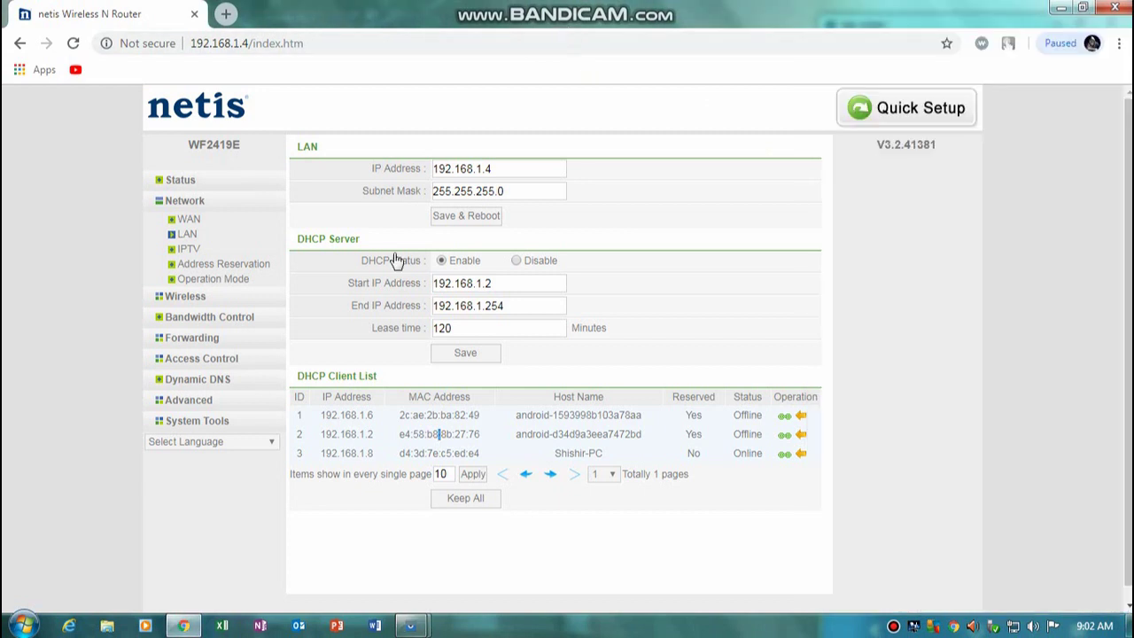
double_click(348, 433)
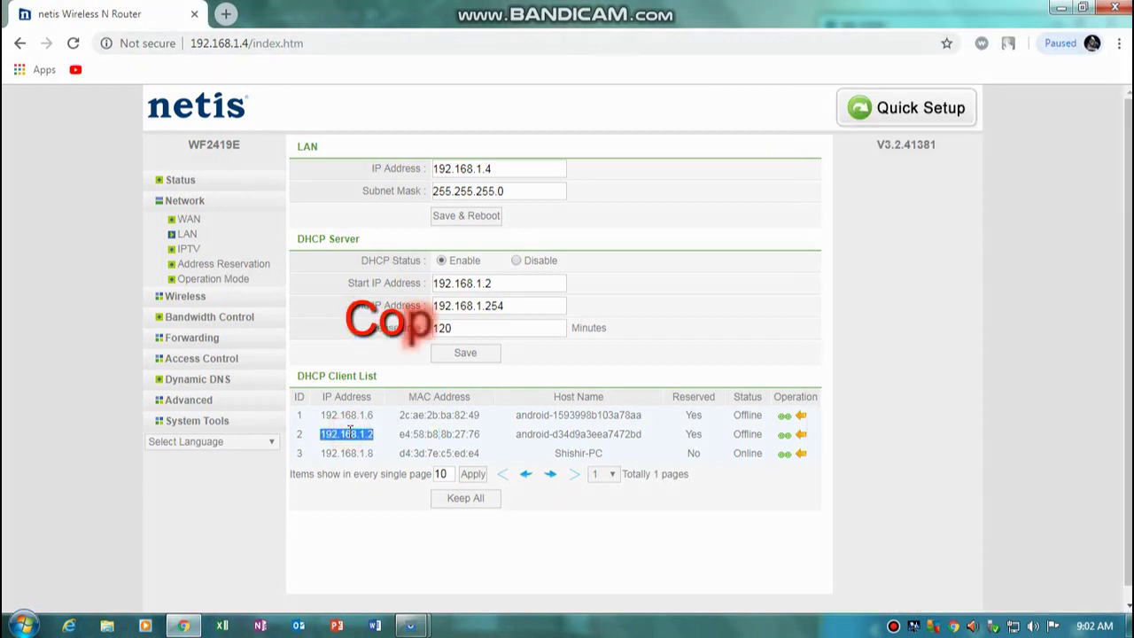
right_click(351, 432)
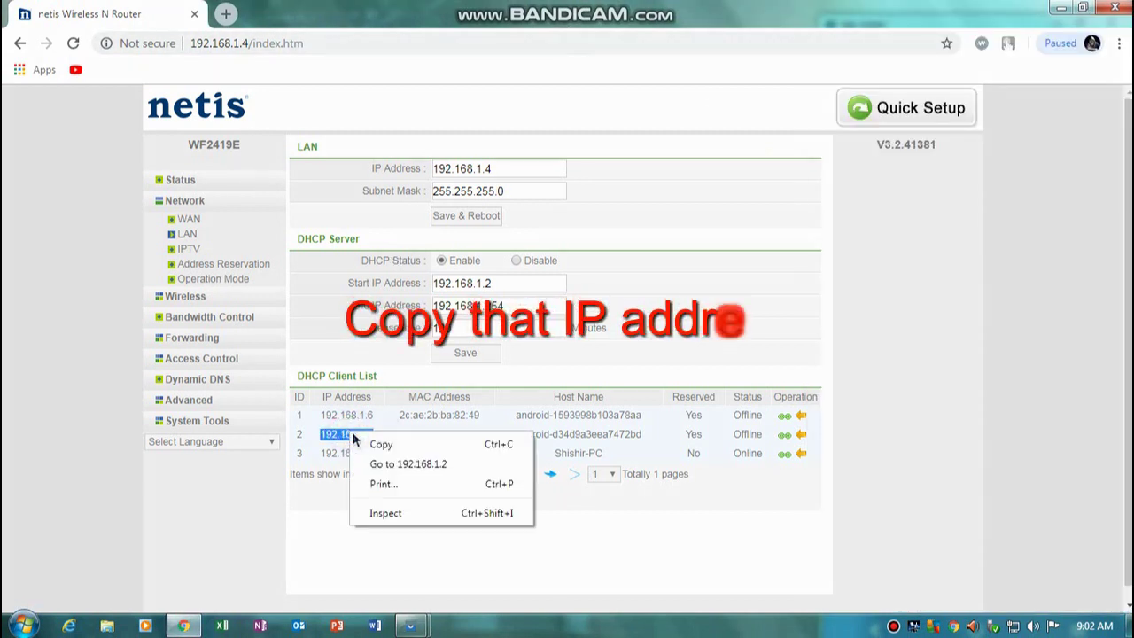
click(376, 443)
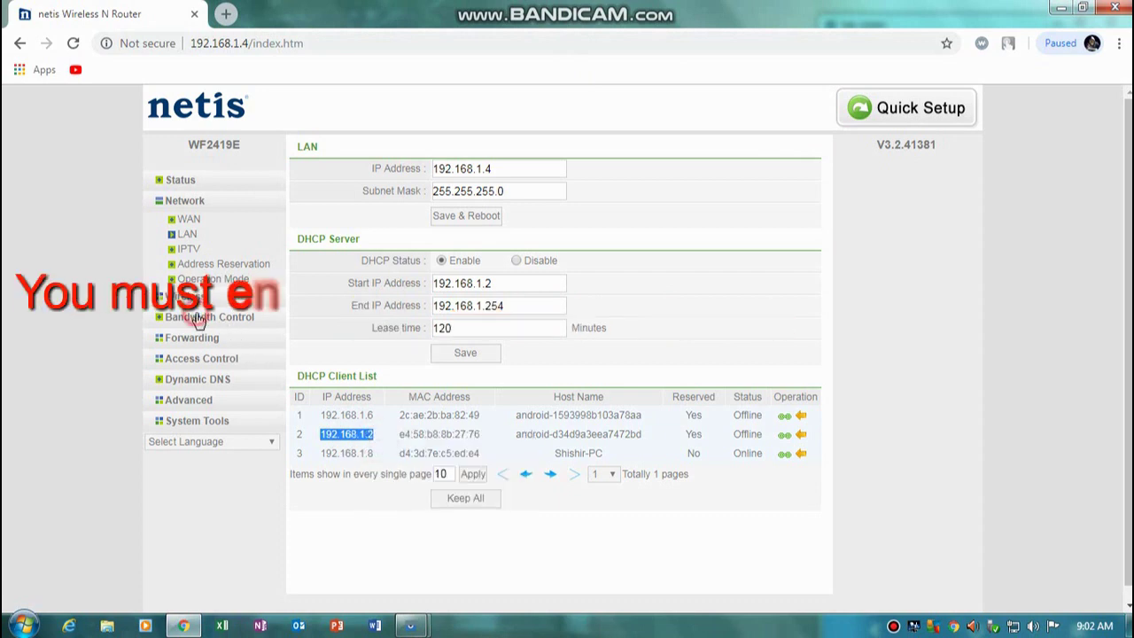
Step: In Bandwidth Control, describe the new rule as 192.168.1.2 with status Enable, and target specific hosts with IP address 192.168.1.2
click(200, 318)
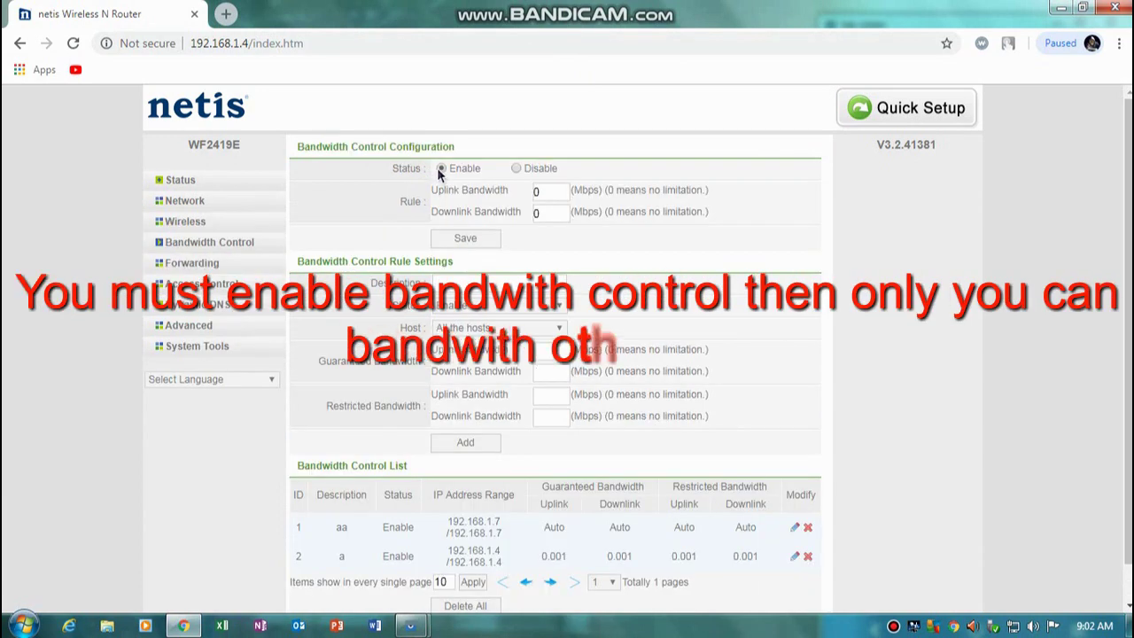
click(460, 282)
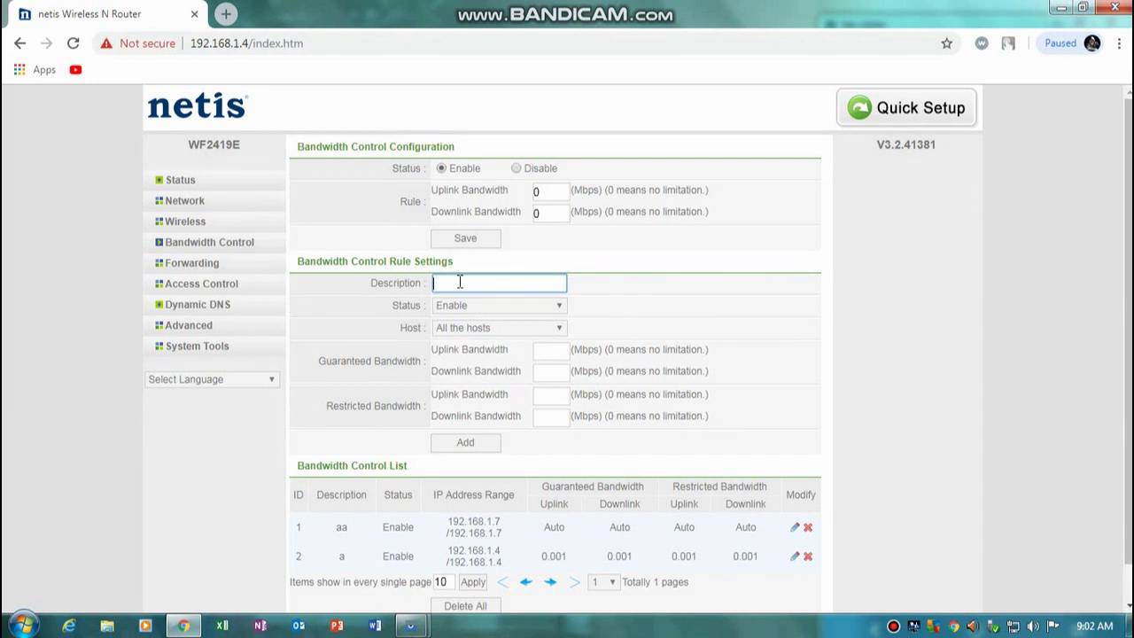
click(539, 304)
click(554, 320)
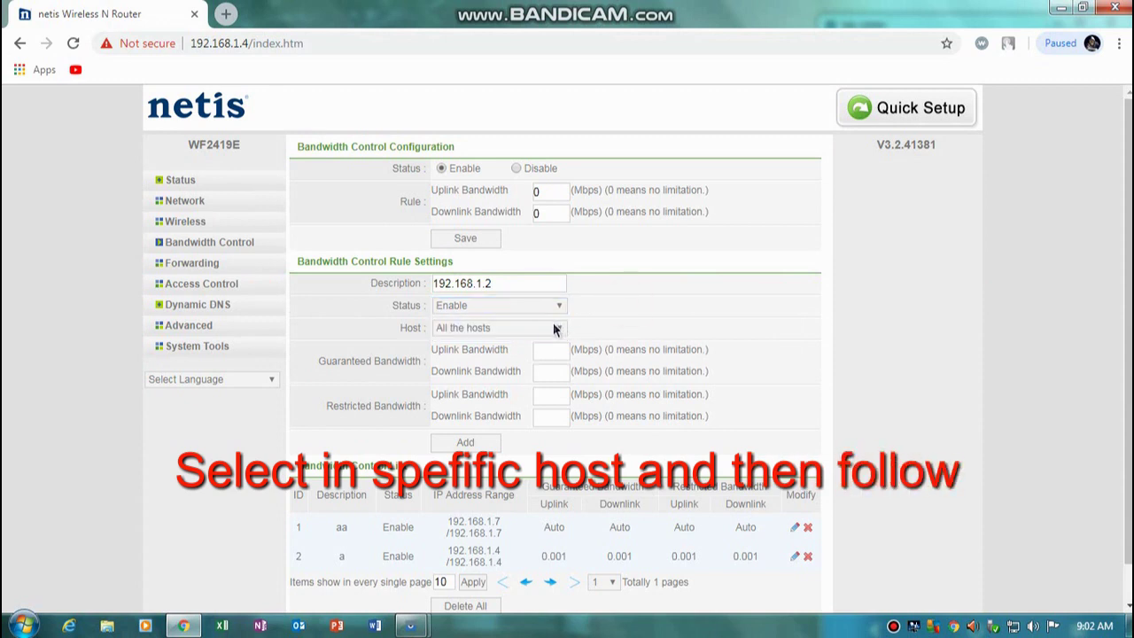
click(548, 331)
click(496, 355)
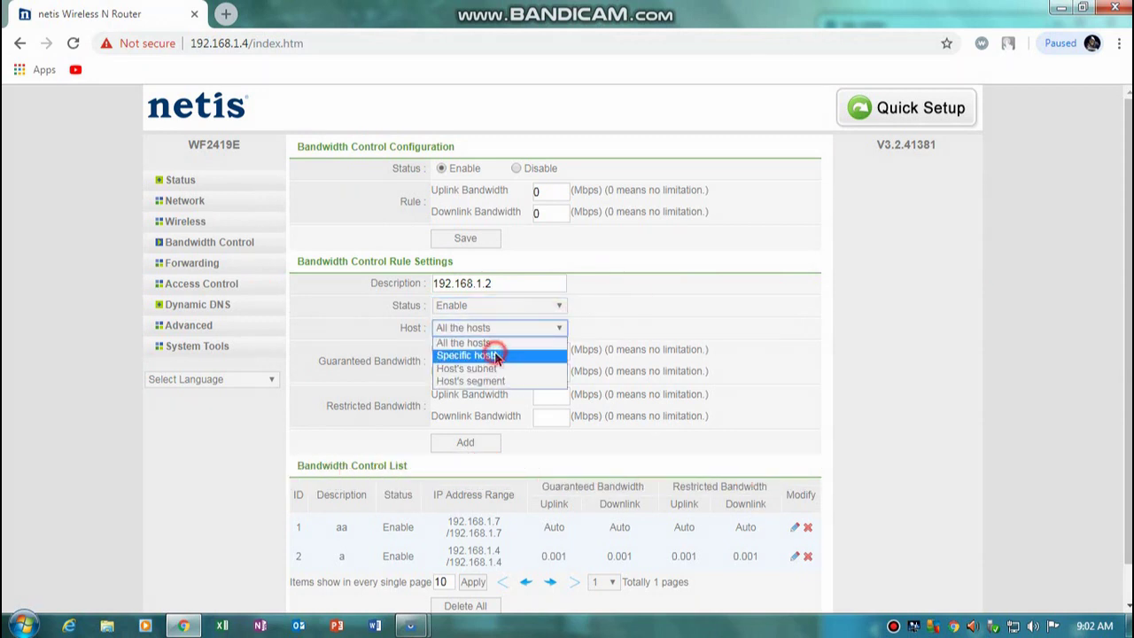
click(495, 352)
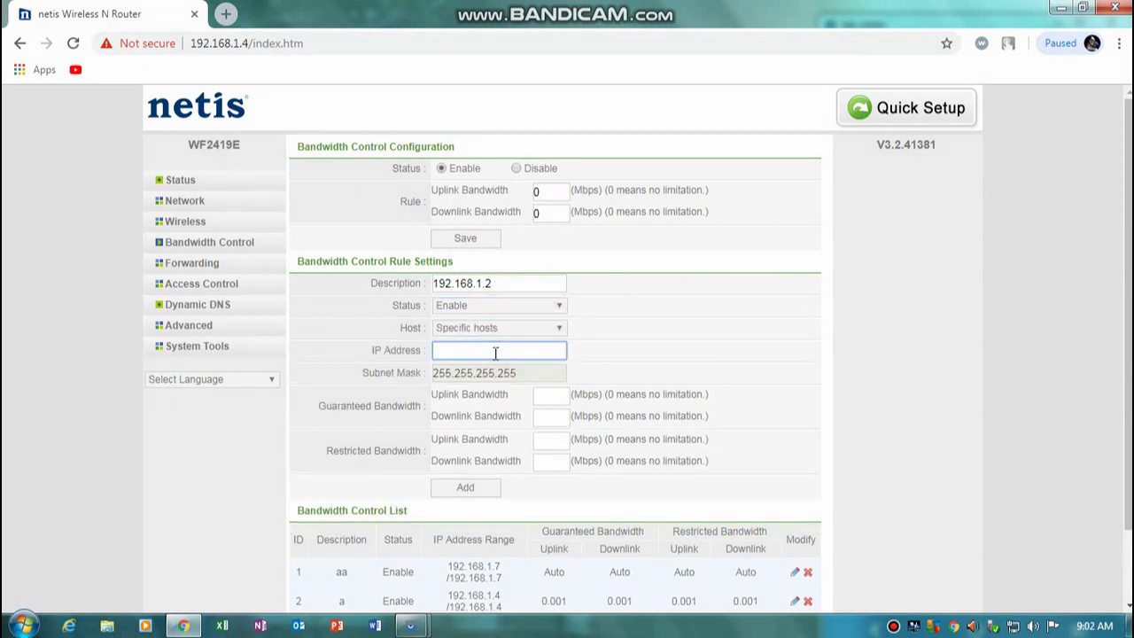
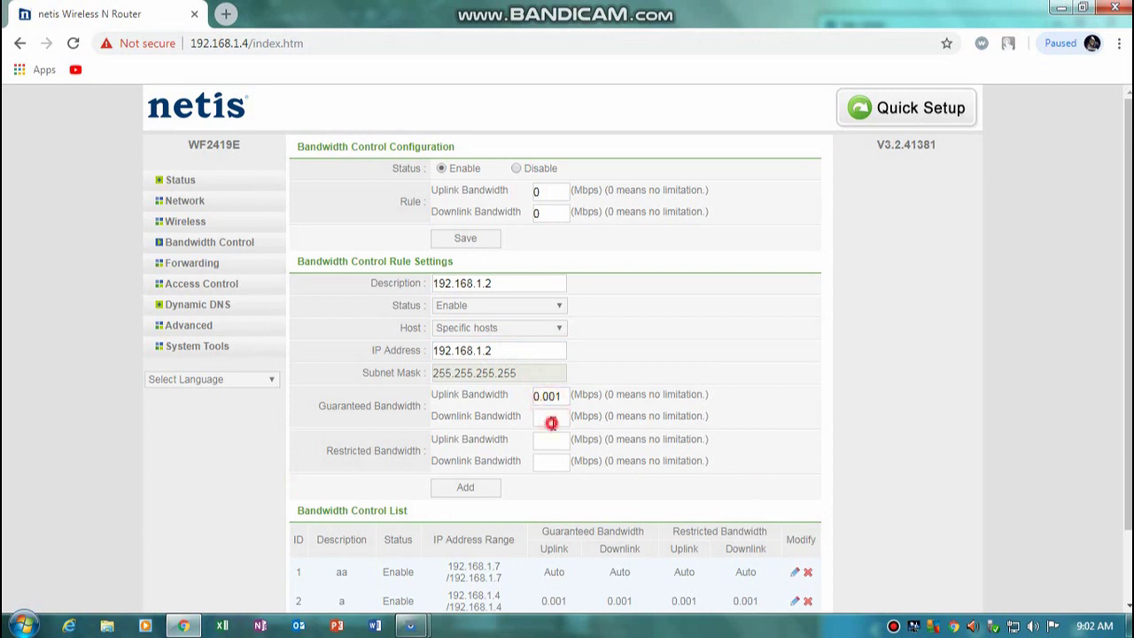
Step: Set the rule's guaranteed and restricted uplink and downlink bandwidths all to 0.001 Mbps and add the rule to the list
text(0.001)
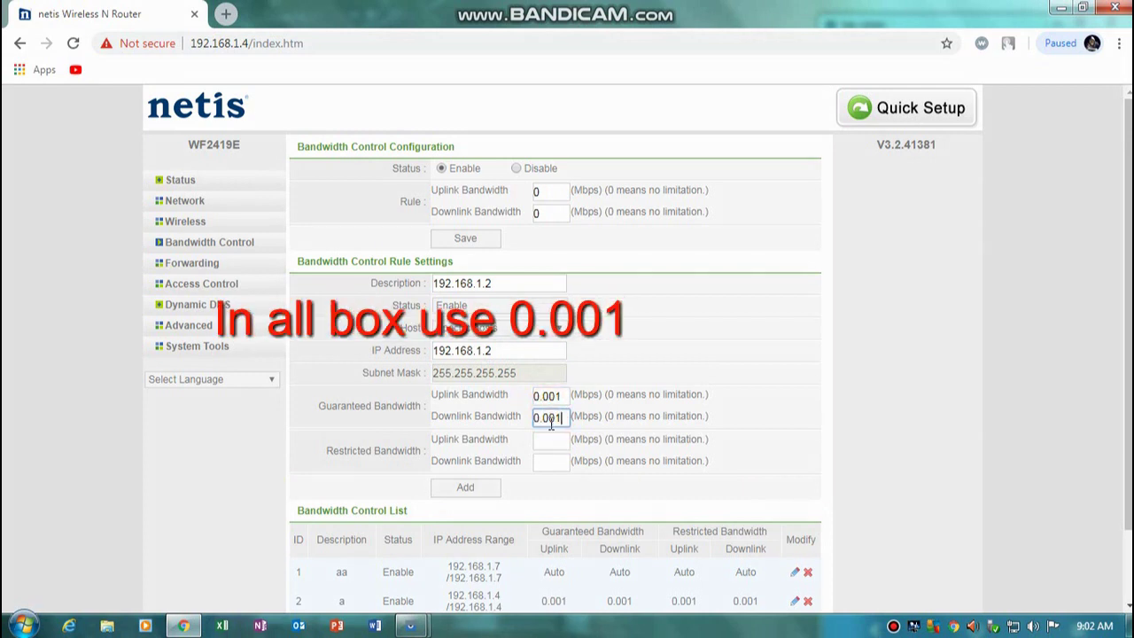
click(543, 442)
text(0.001)
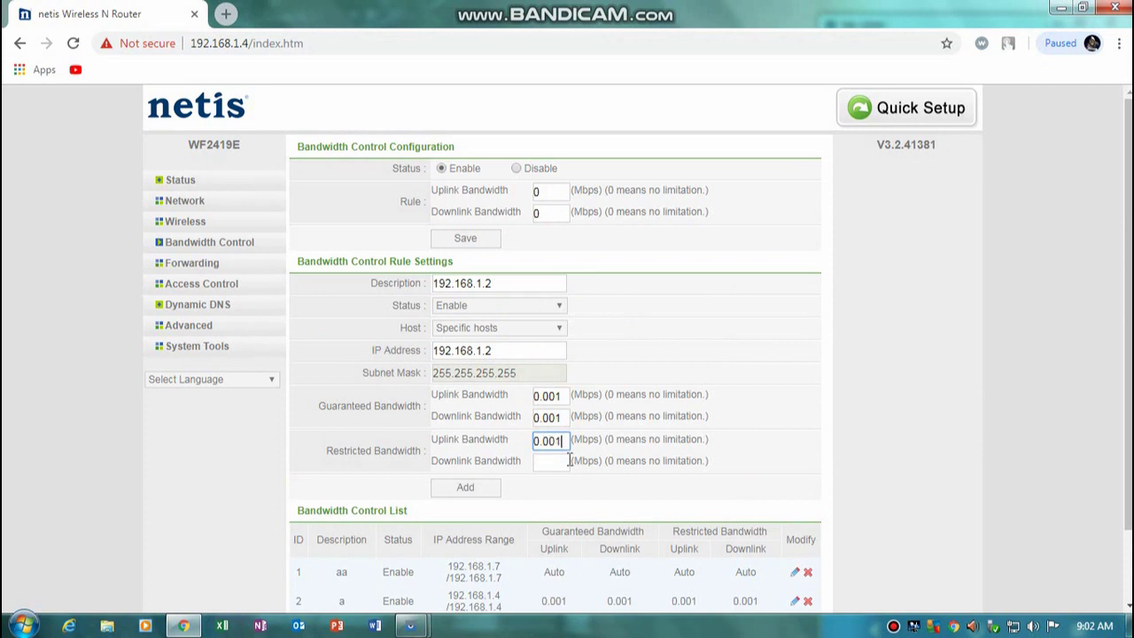
click(564, 461)
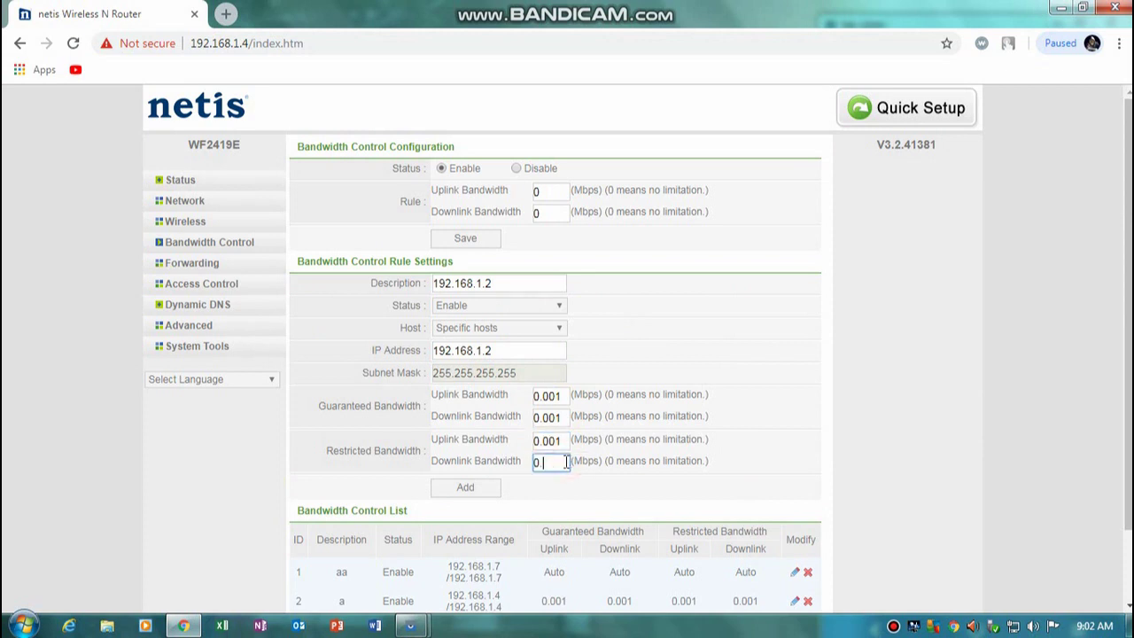
click(471, 488)
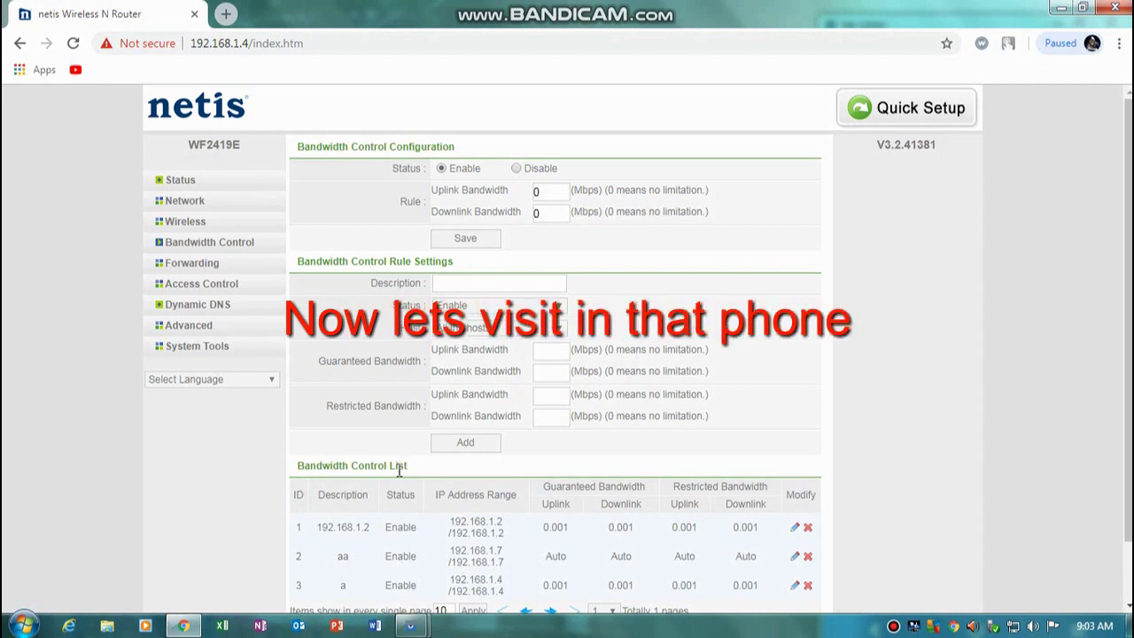
Step: Switch to the mirrored SM J200H phone and open YouTube from the Google folder to test the limited connection
mouse_move(403, 626)
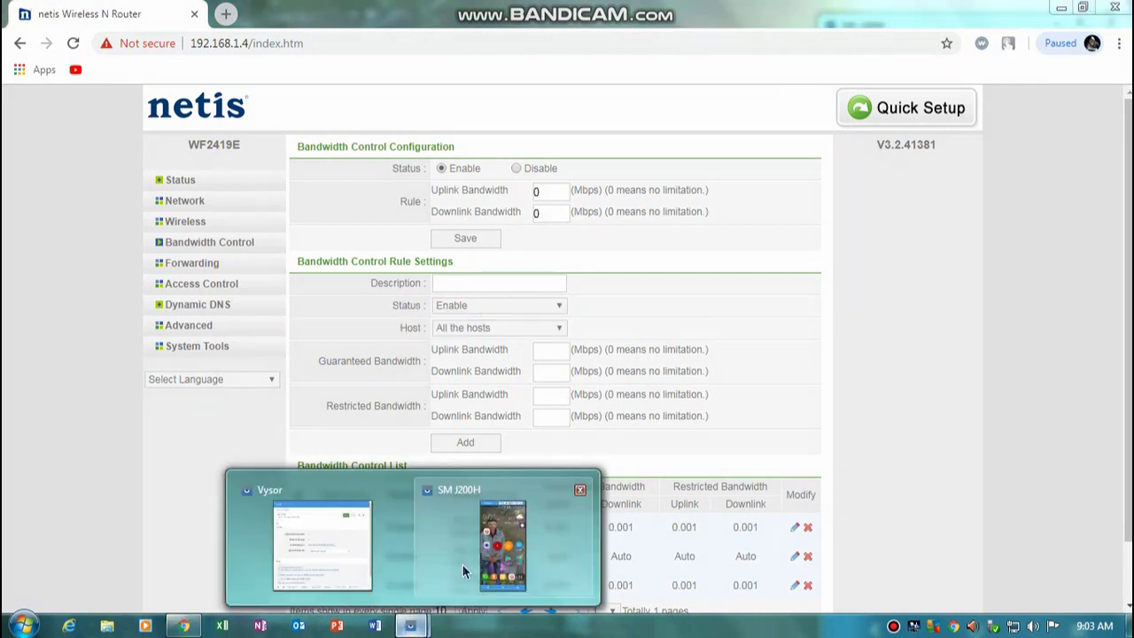
click(511, 544)
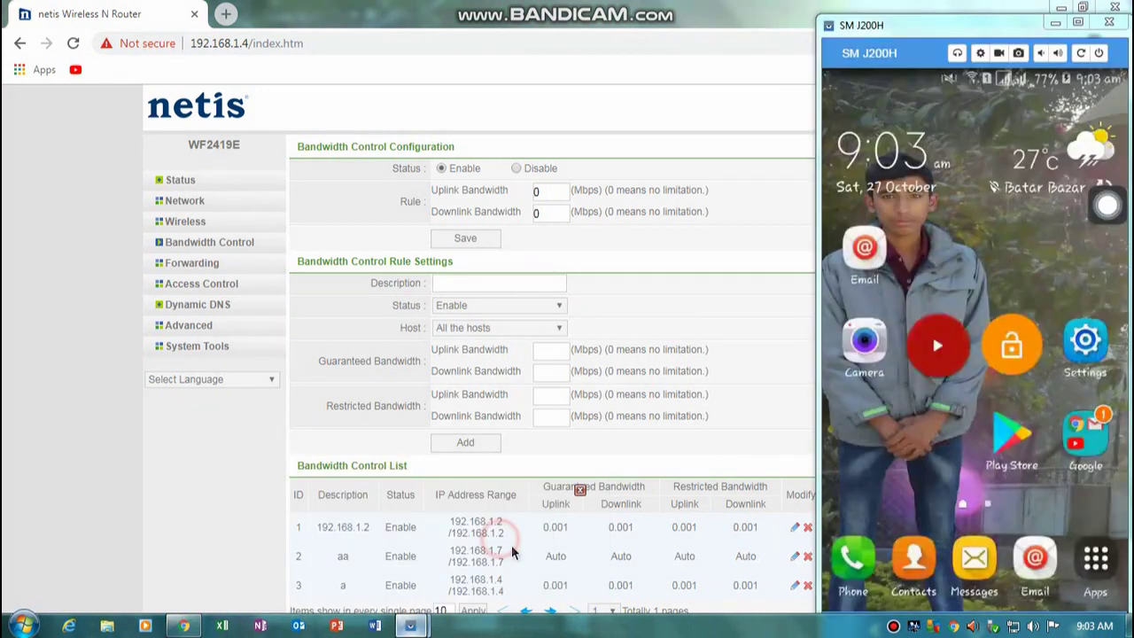
click(1077, 428)
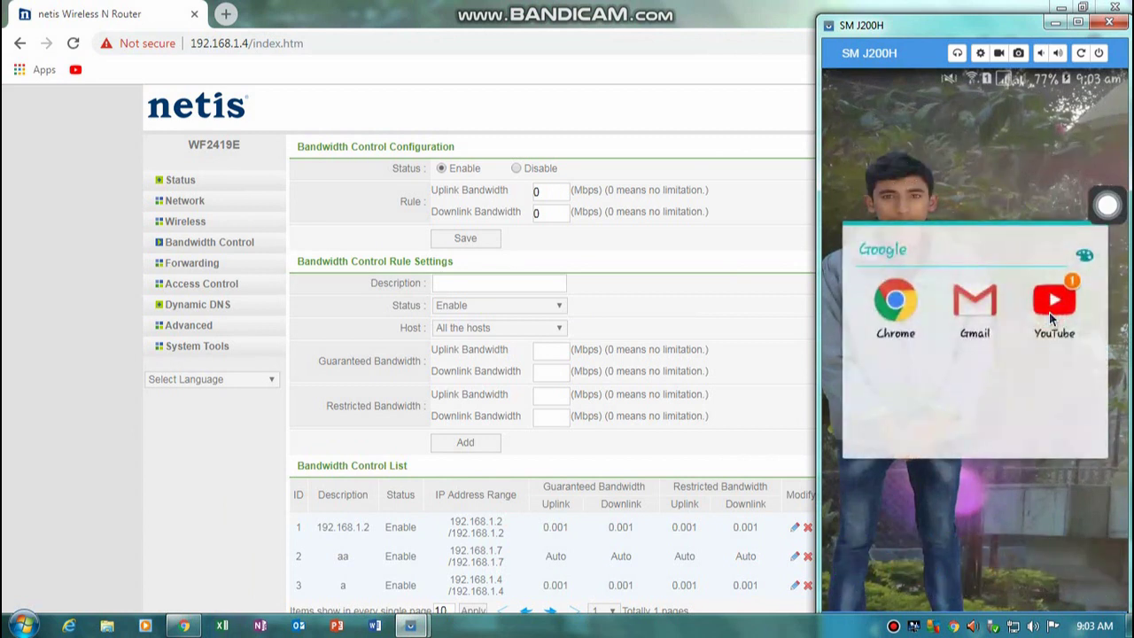
click(1051, 311)
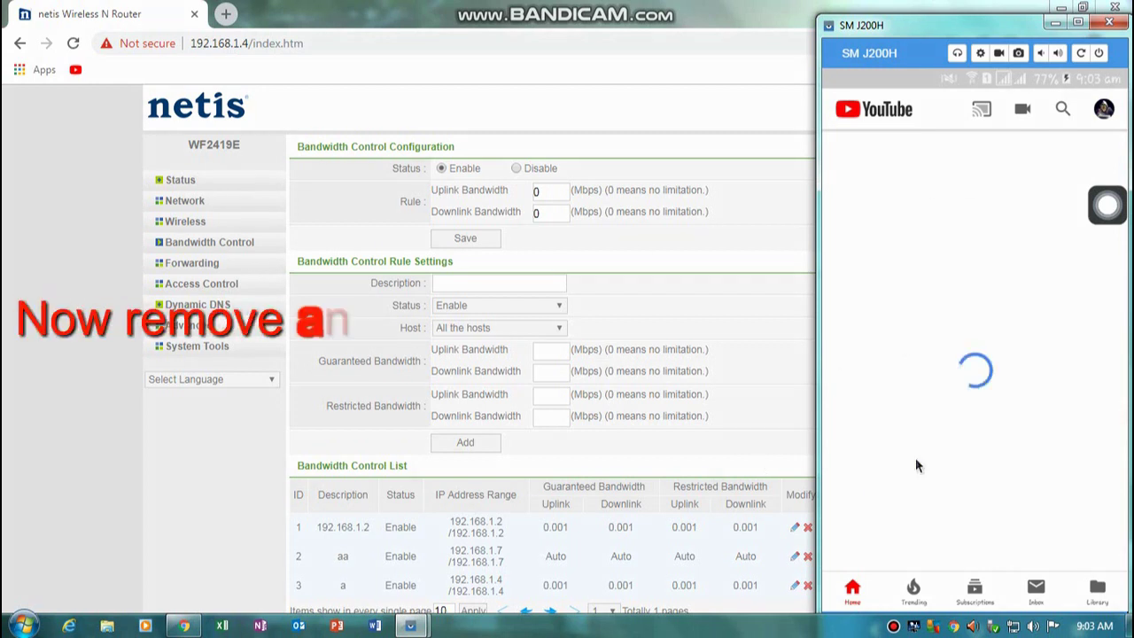
Step: Return to the router page in the browser and delete the 192.168.1.2 rule from the Bandwidth Control List
click(669, 22)
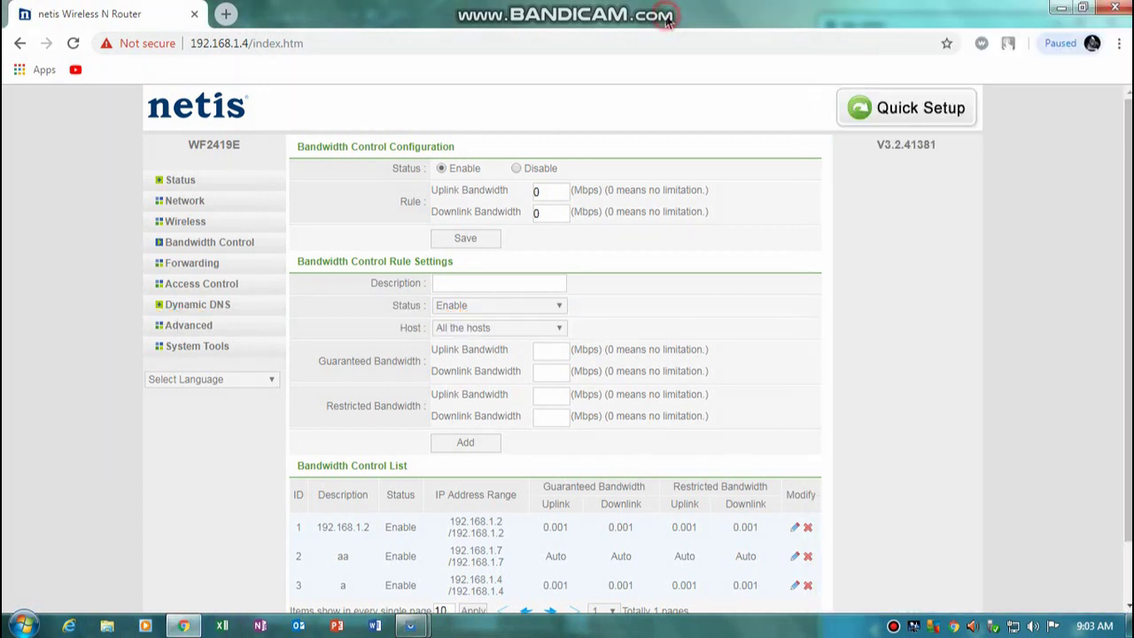
click(808, 528)
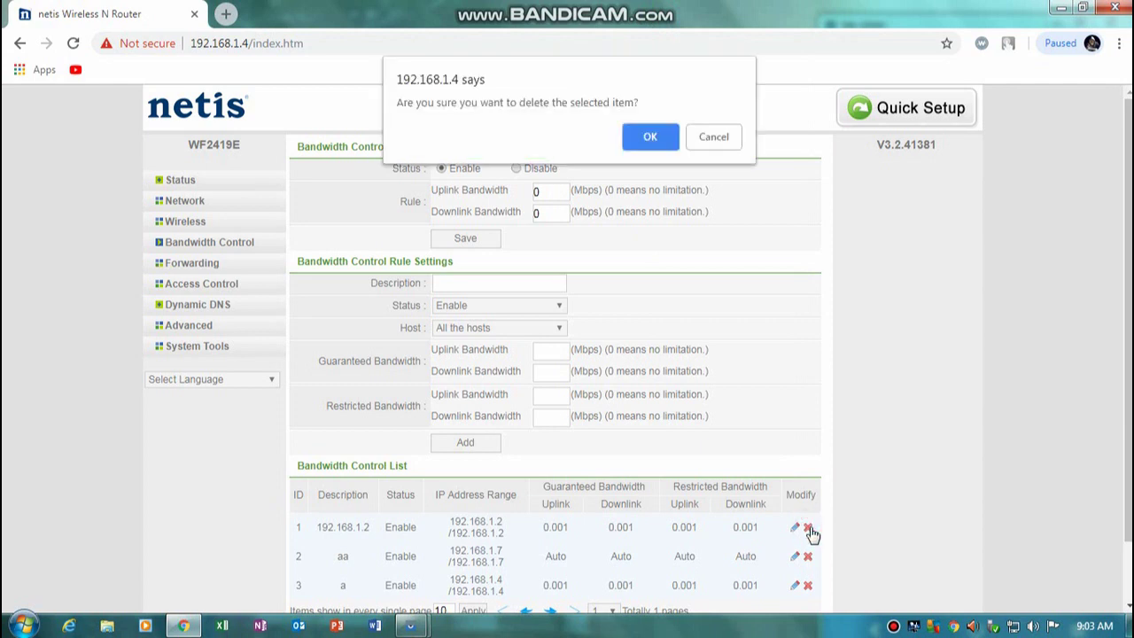
click(634, 139)
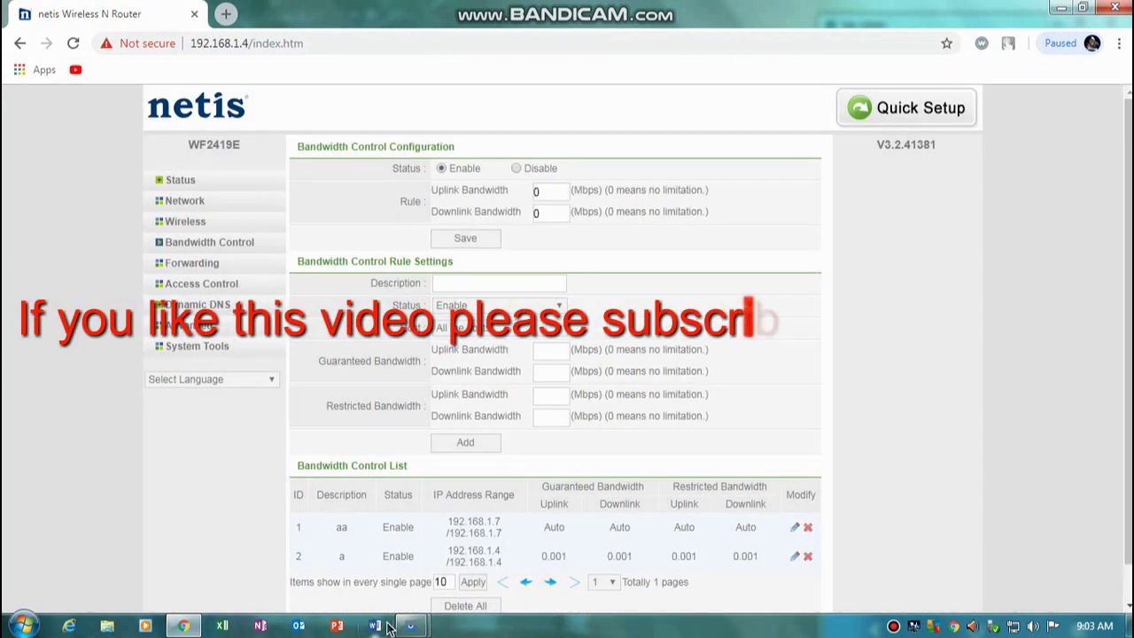
Step: Bring the mirrored SM J200H phone window back up to check its connection without the bandwidth rule
click(410, 626)
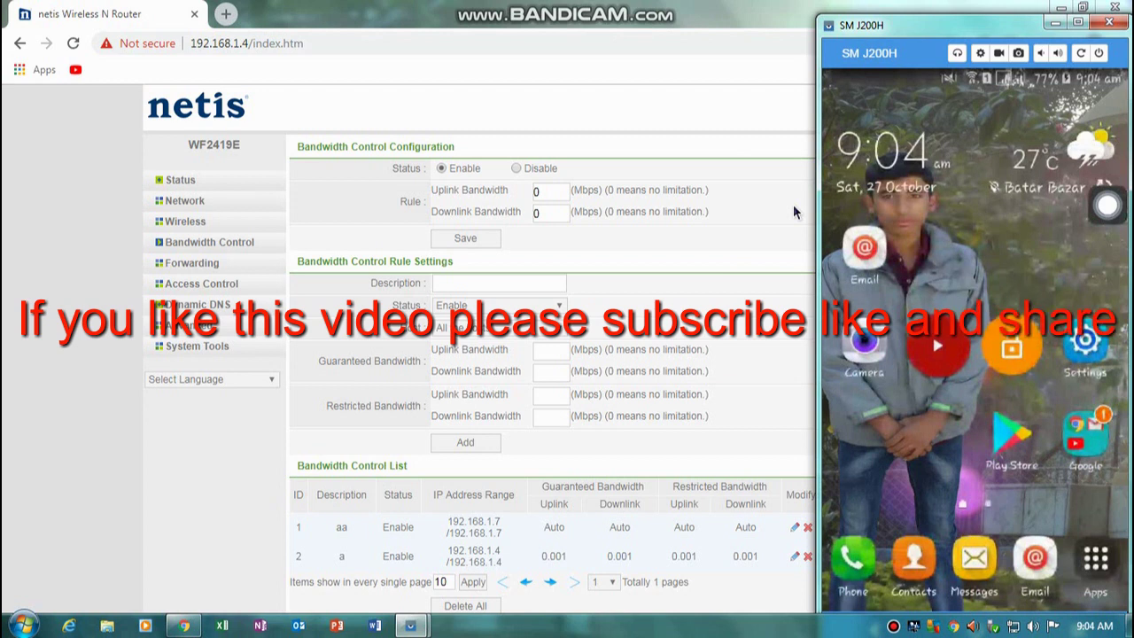